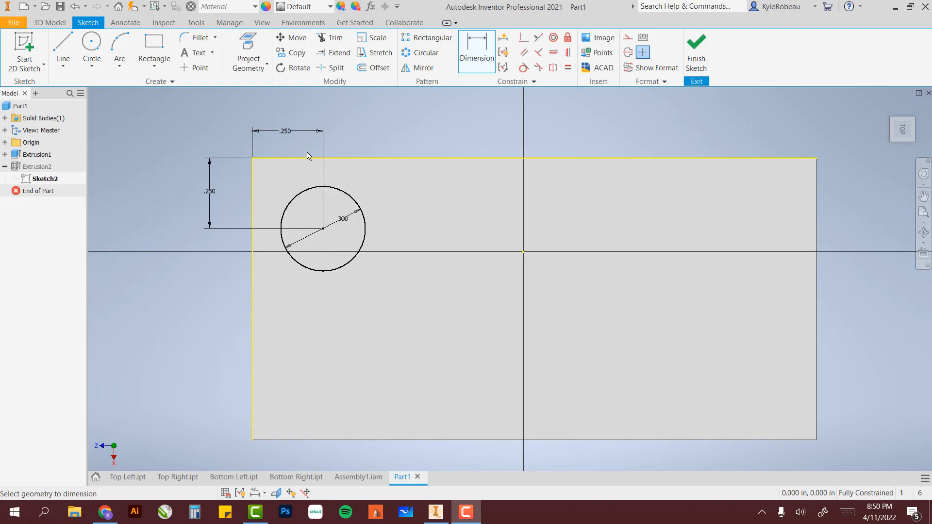
{"action": "right_click", "coordinate": [284, 136]}
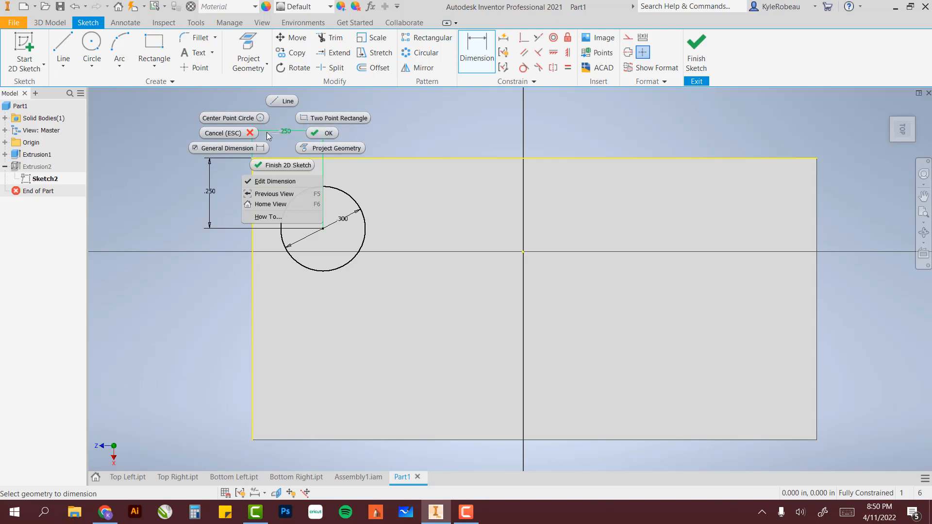
{"action": "left_click", "coordinate": [240, 133]}
{"action": "right_click", "coordinate": [287, 135]}
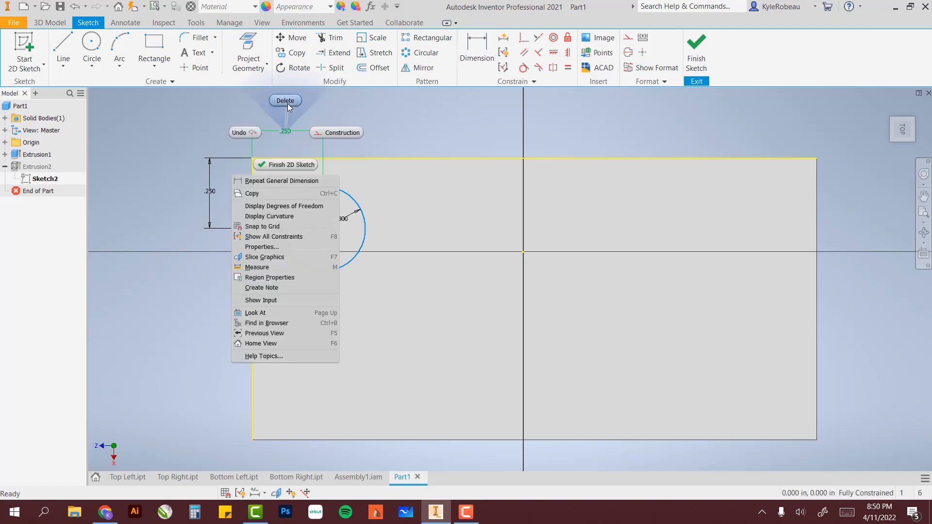
{"action": "left_click", "coordinate": [287, 103]}
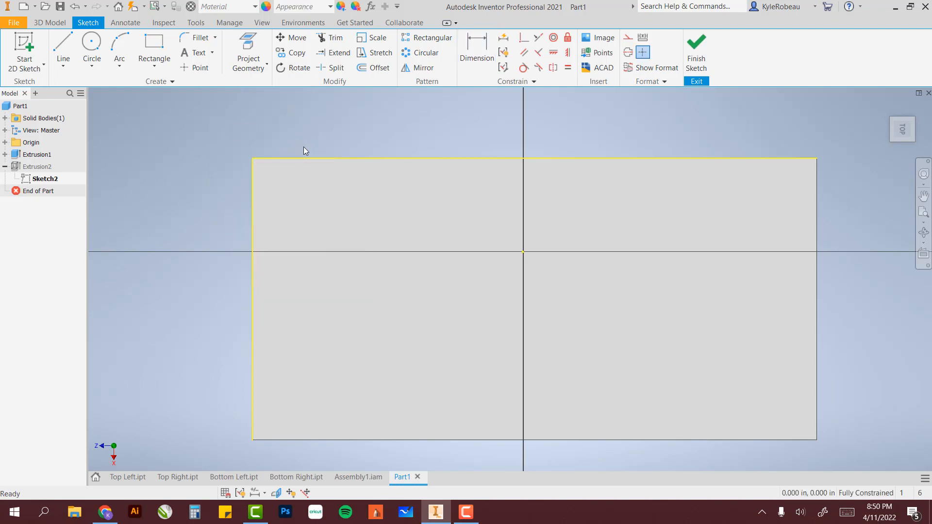
{"action": "key", "text": "ctrl+z"}
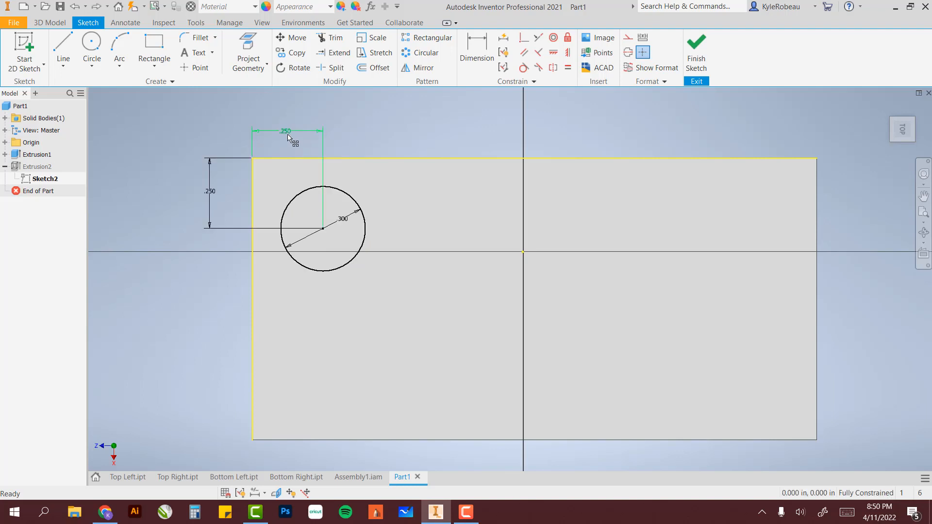
- Delete and re-create the horizontal dimension from the plate's left edge to the circle's center at .250 in, and finish the sketch
{"action": "right_click", "coordinate": [287, 134]}
{"action": "left_click", "coordinate": [285, 103]}
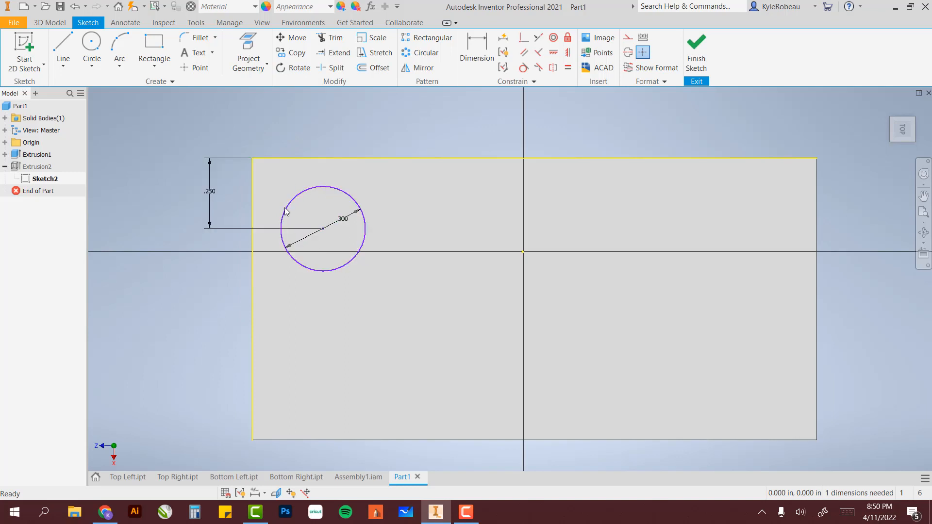
{"action": "key", "text": "d"}
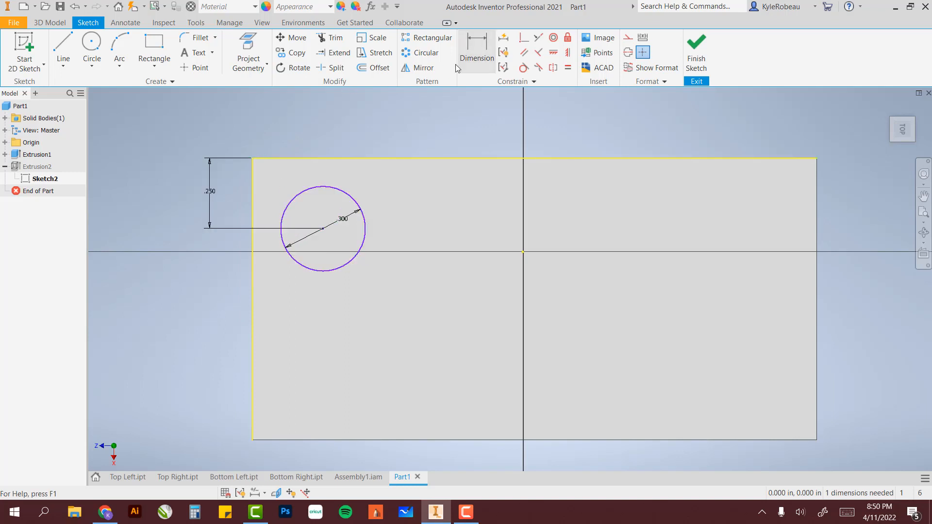
{"action": "left_click", "coordinate": [326, 188]}
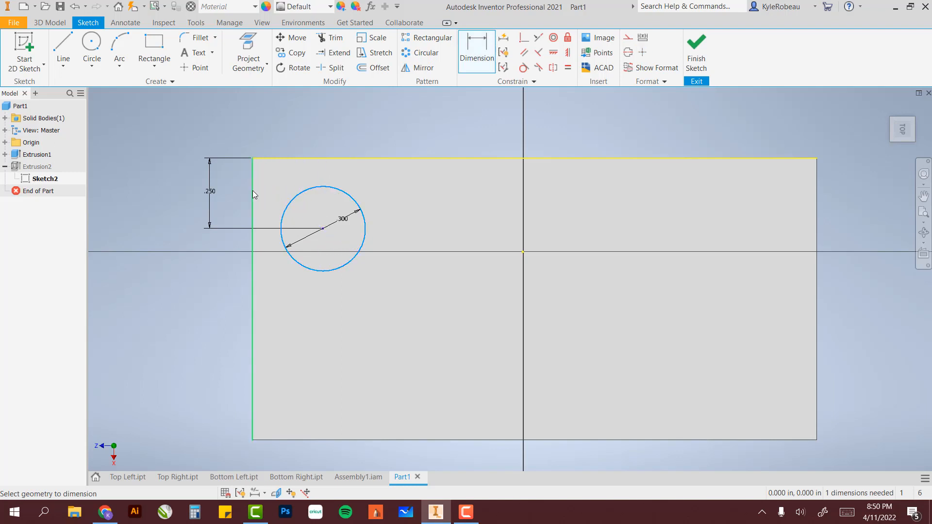
{"action": "left_click", "coordinate": [253, 174]}
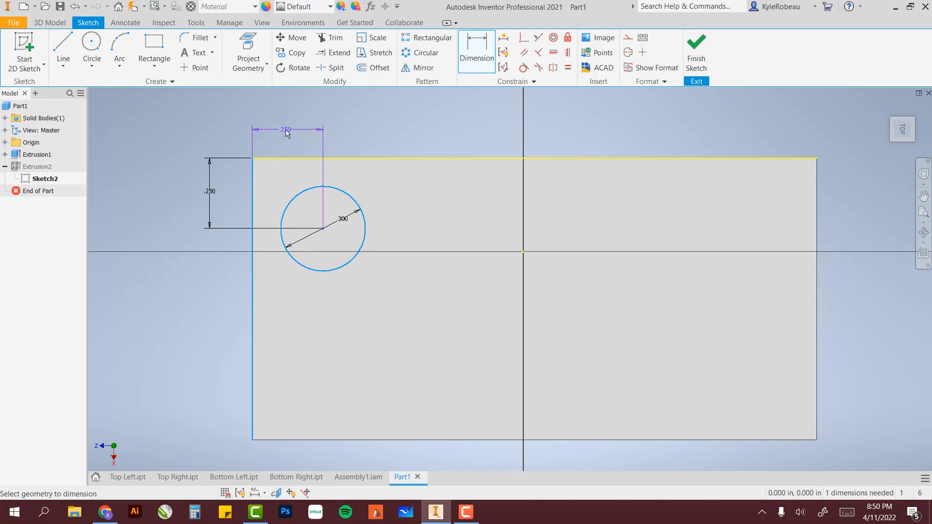
{"action": "left_click", "coordinate": [287, 133]}
{"action": "left_click", "coordinate": [324, 176]}
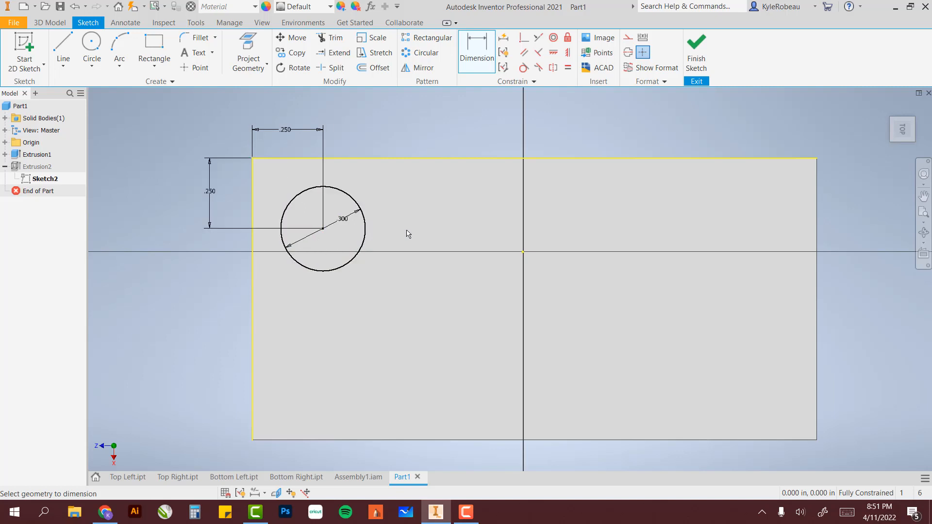
{"action": "left_click", "coordinate": [698, 54]}
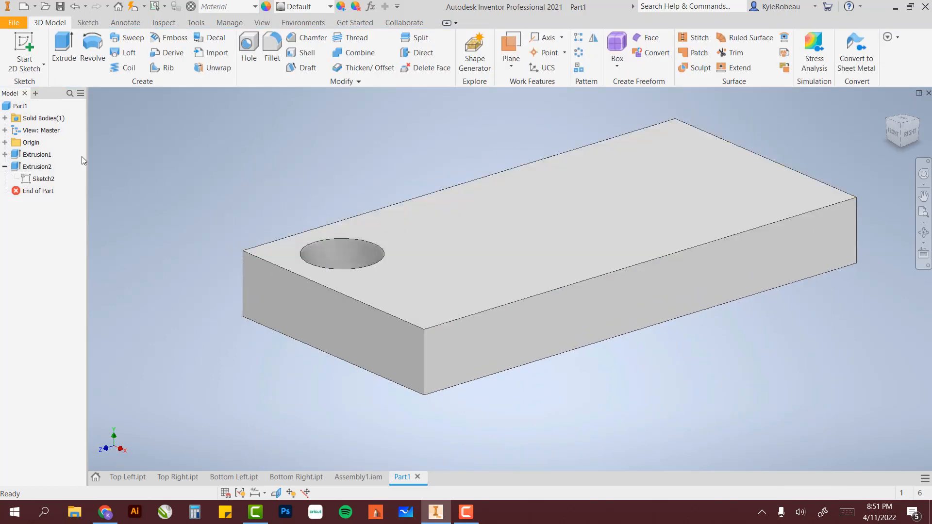
- Start a sketch on the block's top face and draw a rectangle about 0.41 in wide outside its upper edge
{"action": "left_click", "coordinate": [37, 155]}
{"action": "left_click", "coordinate": [31, 72]}
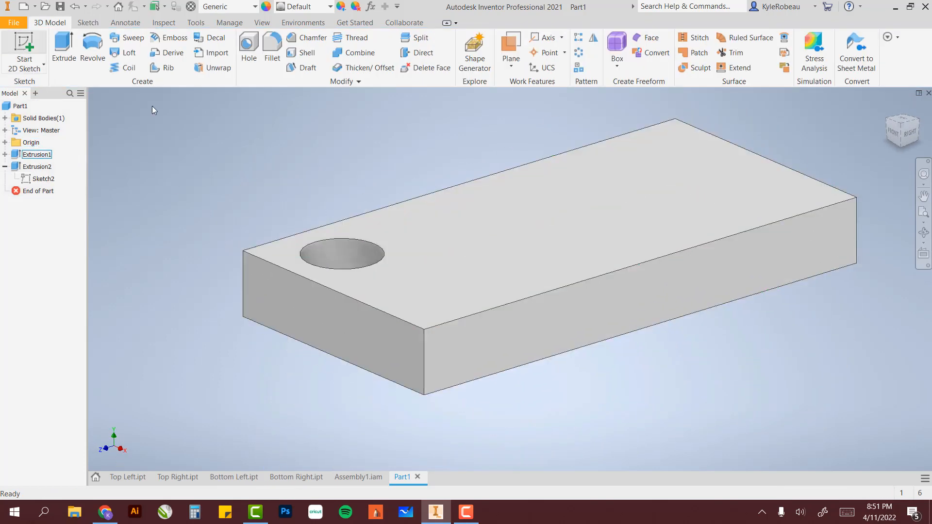
{"action": "left_click", "coordinate": [511, 247]}
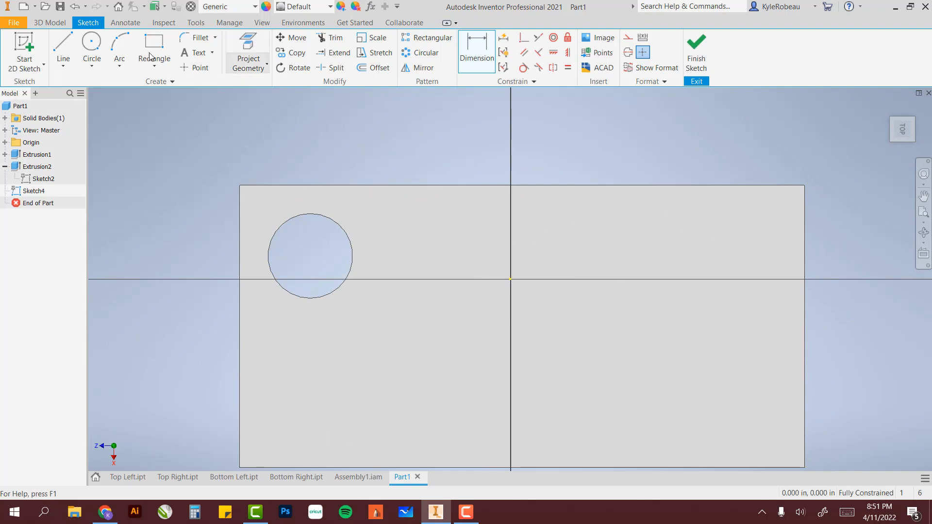
{"action": "left_click", "coordinate": [153, 49]}
{"action": "left_click", "coordinate": [357, 186]}
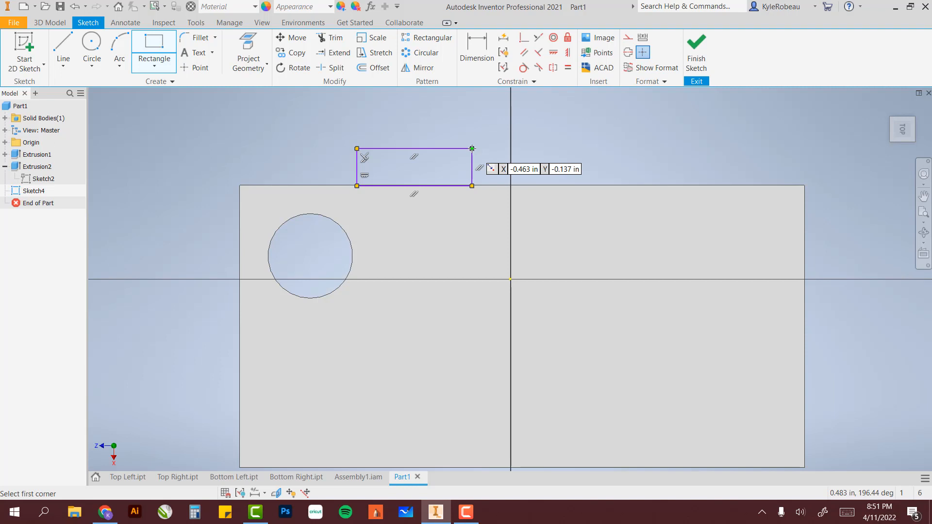
{"action": "key", "text": "Escape"}
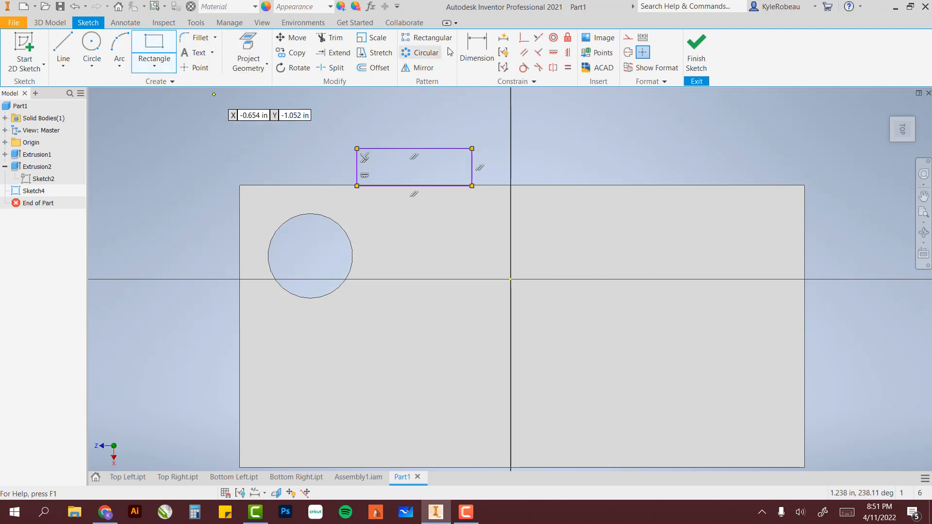
- Dimension the rectangle's width and set it to .5 in
{"action": "key", "text": "d"}
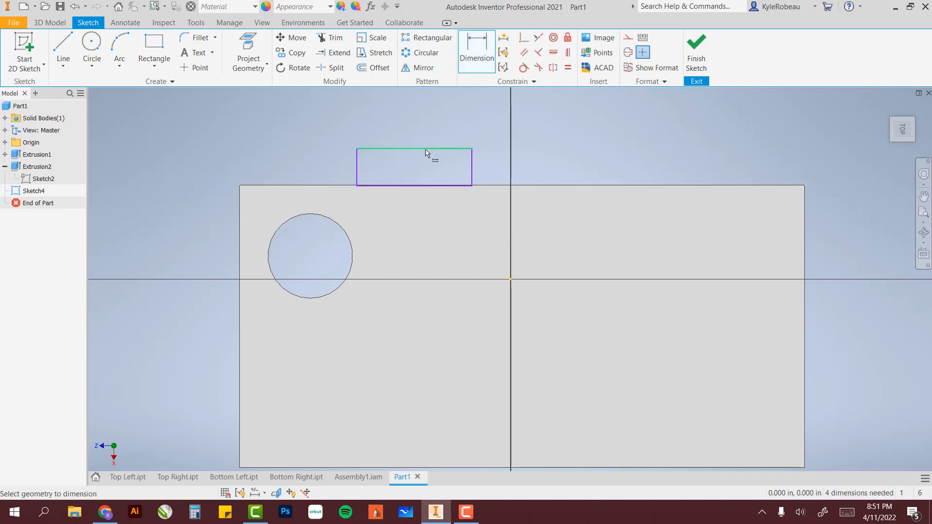
{"action": "left_click", "coordinate": [425, 148]}
{"action": "left_click", "coordinate": [417, 127]}
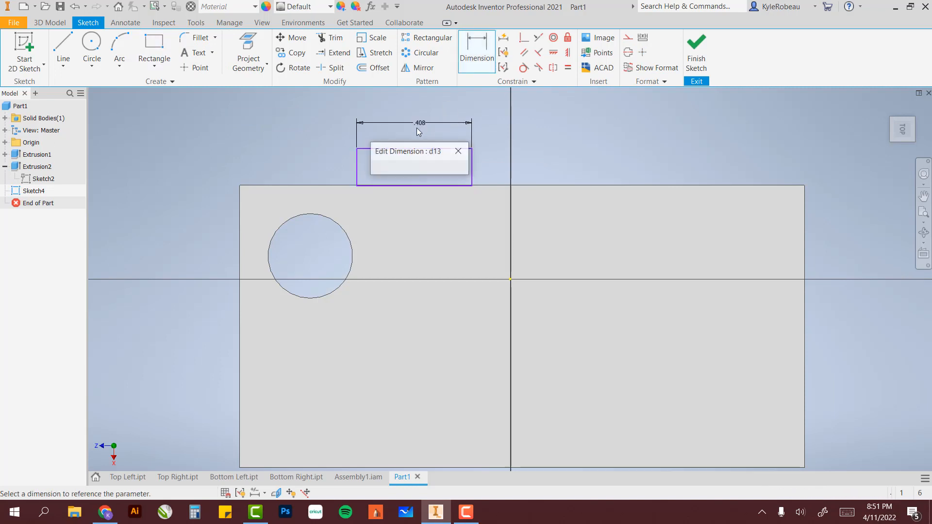
{"action": "type", "text": "."}
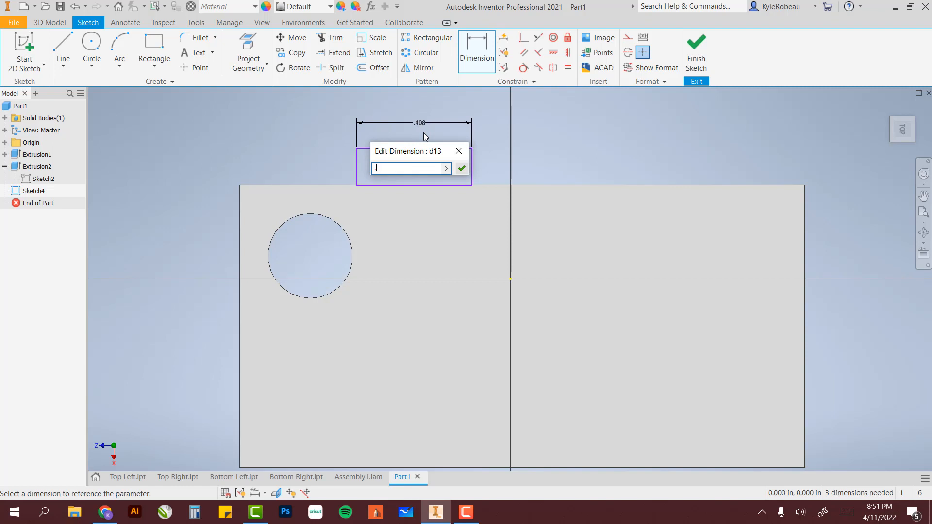
{"action": "type", "text": "5"}
{"action": "key", "text": "Return"}
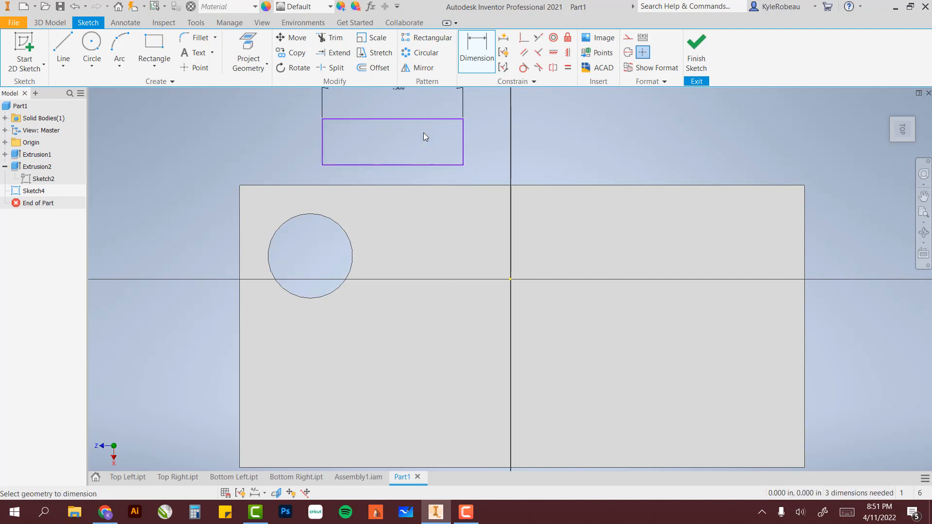
- Dimension the rectangle's height and set it to .1 in
{"action": "left_click", "coordinate": [321, 143]}
{"action": "left_click", "coordinate": [320, 142]}
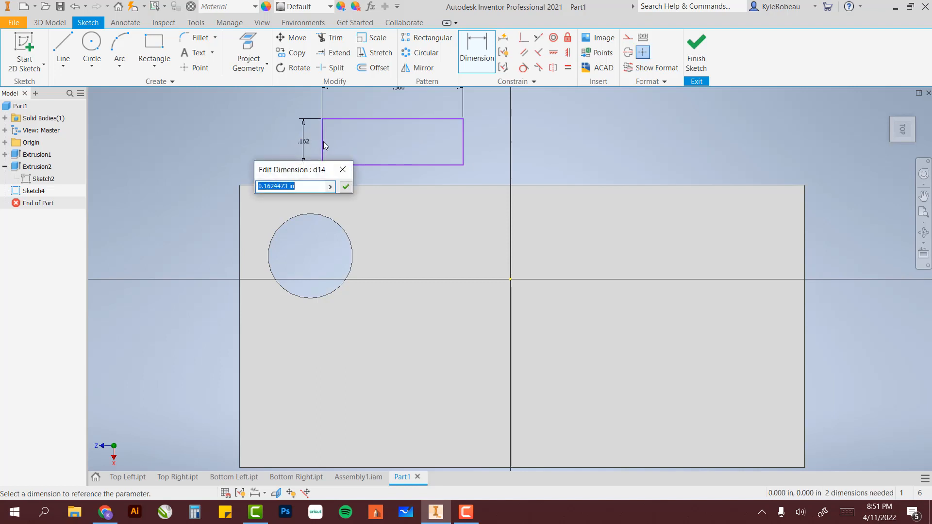
{"action": "type", "text": ".1"}
{"action": "key", "text": "Return"}
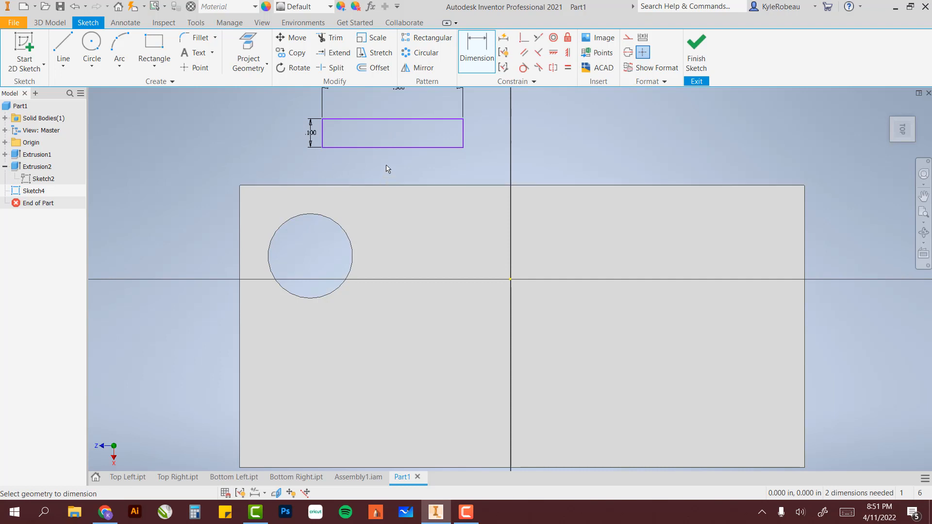
{"action": "left_click", "coordinate": [365, 148]}
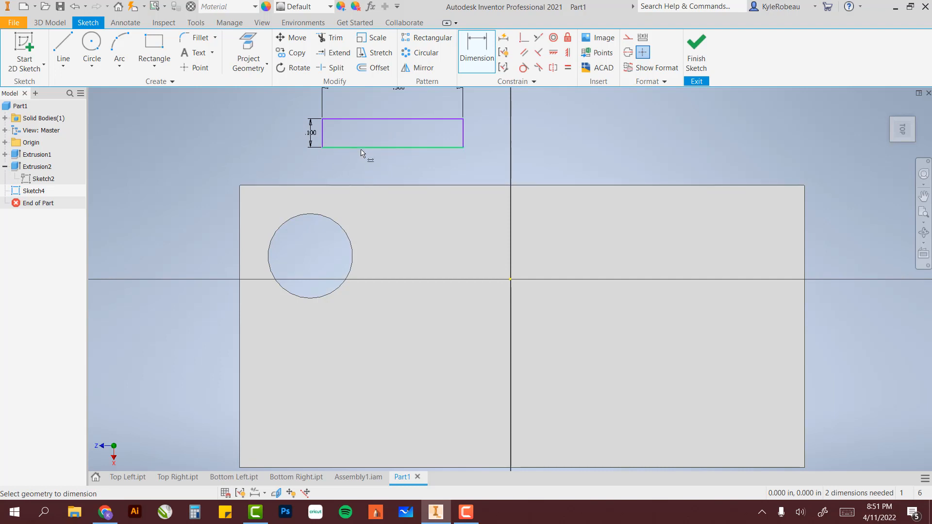
{"action": "left_click", "coordinate": [363, 186]}
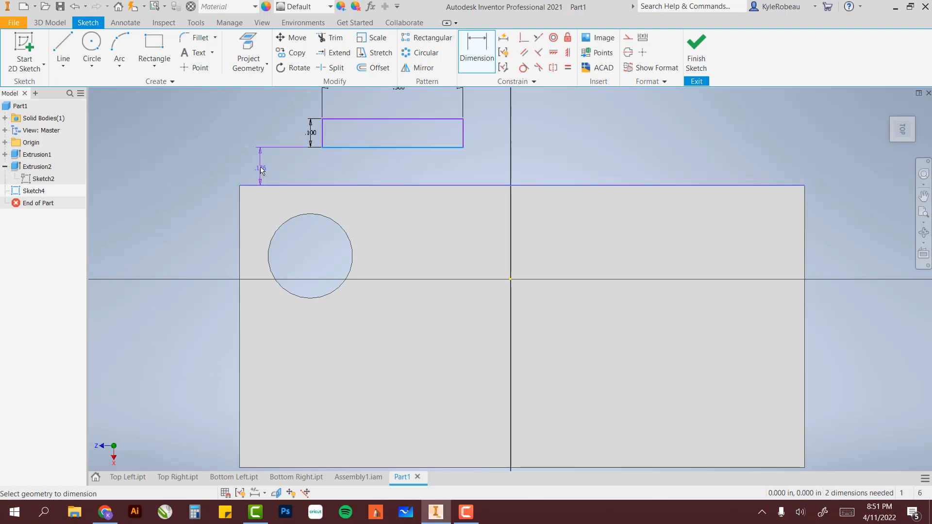
{"action": "key", "text": "Escape"}
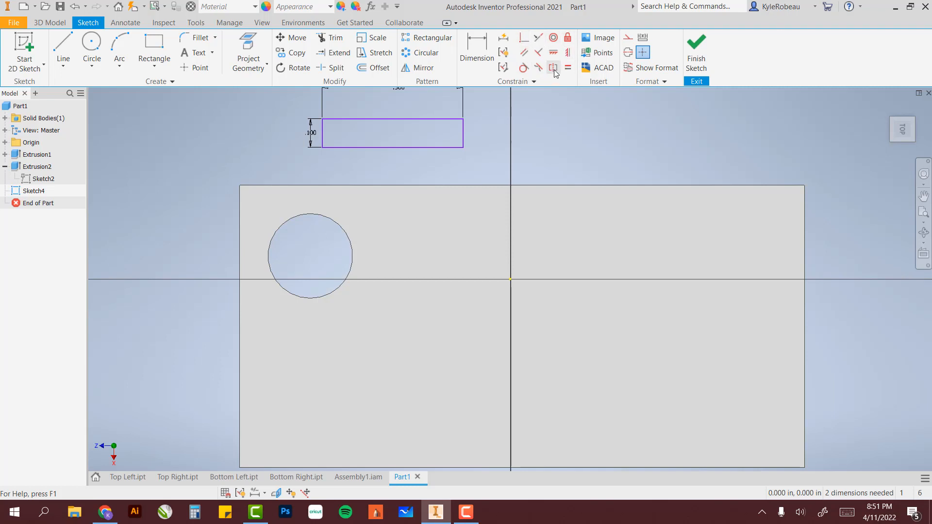
- Apply a coincident constraint between the rectangle's lower-left corner and the block's upper edge
{"action": "left_click", "coordinate": [524, 43]}
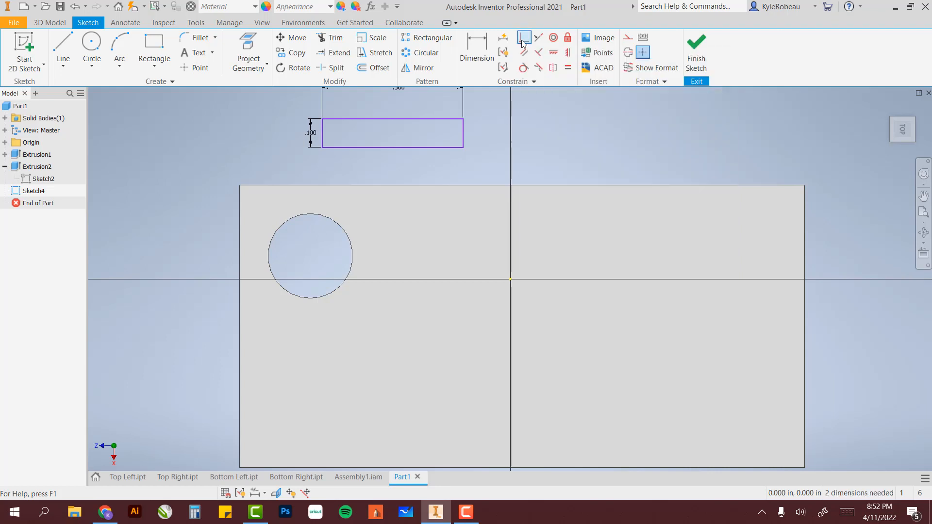
{"action": "left_click", "coordinate": [323, 148]}
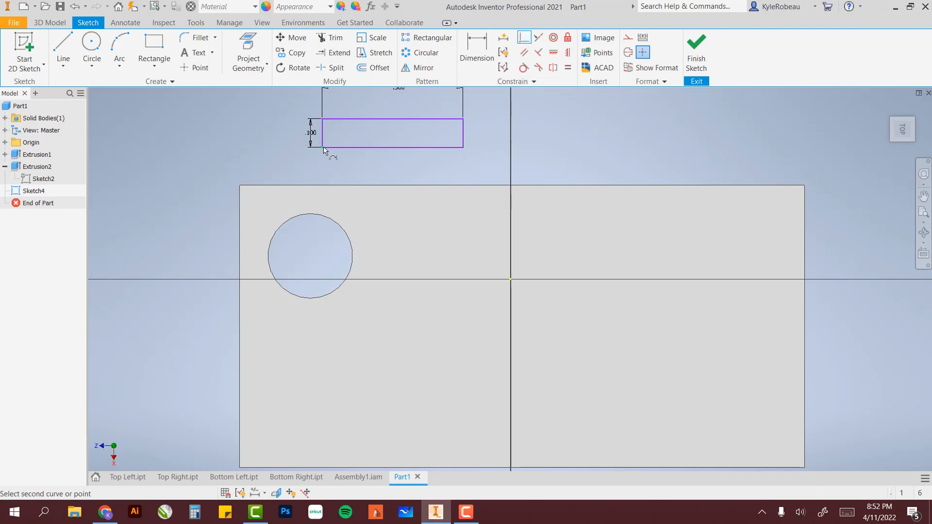
{"action": "left_click", "coordinate": [323, 188]}
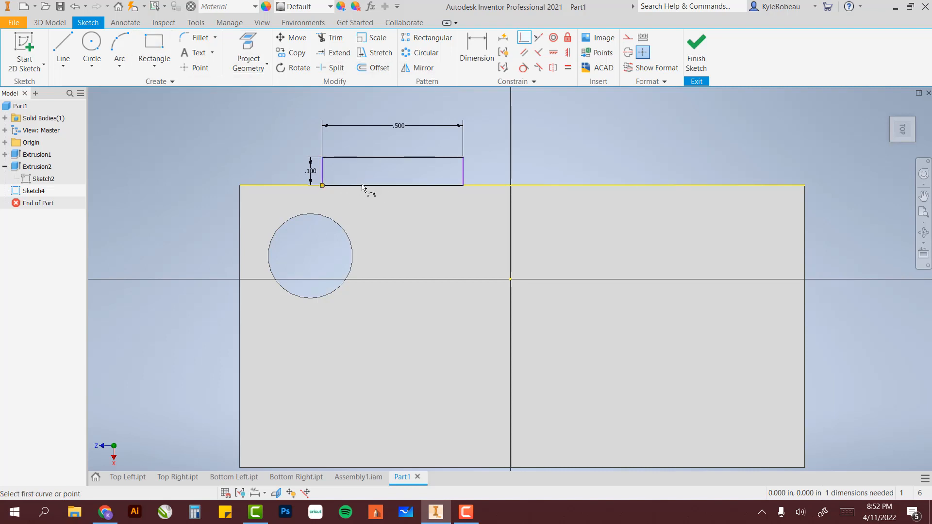
{"action": "scroll", "coordinate": [359, 174], "scroll_direction": "down", "scroll_amount": 2}
{"action": "scroll", "coordinate": [359, 174], "scroll_direction": "up", "scroll_amount": 2}
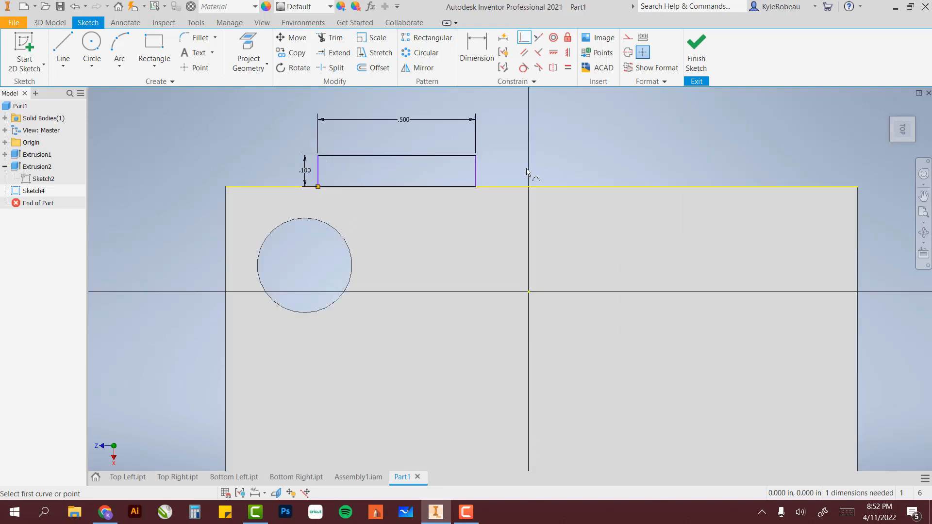
{"action": "key", "text": "Escape"}
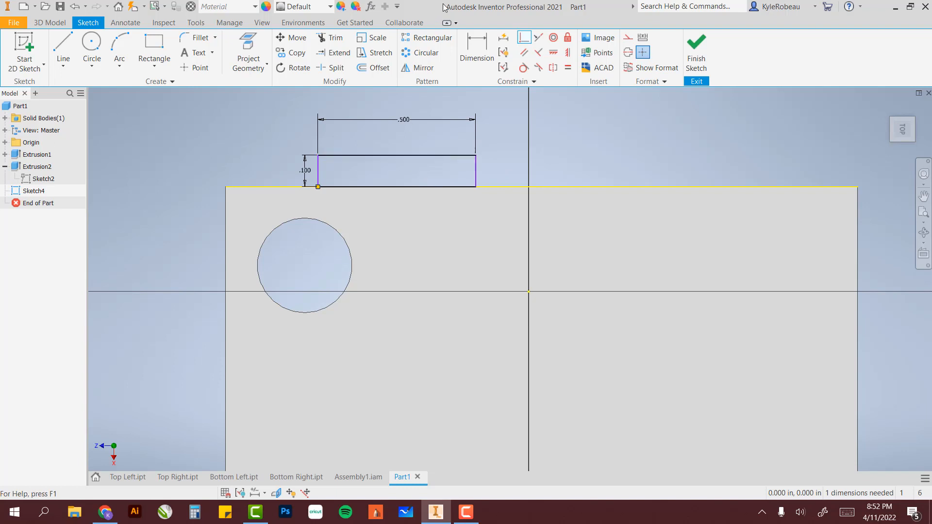
- Dimension the distance from the block's left edge to the rectangle's left side and set it to 1.5/2 in
{"action": "left_click", "coordinate": [480, 52]}
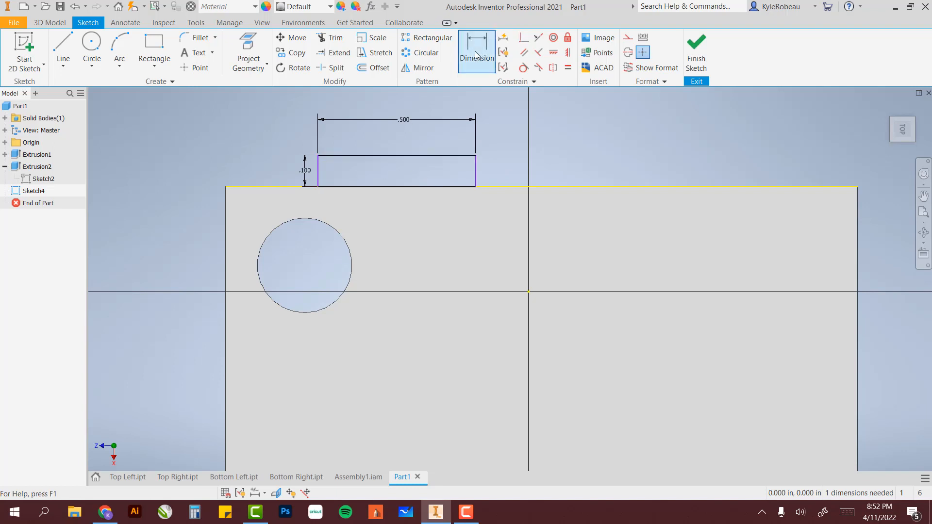
{"action": "left_click", "coordinate": [318, 178]}
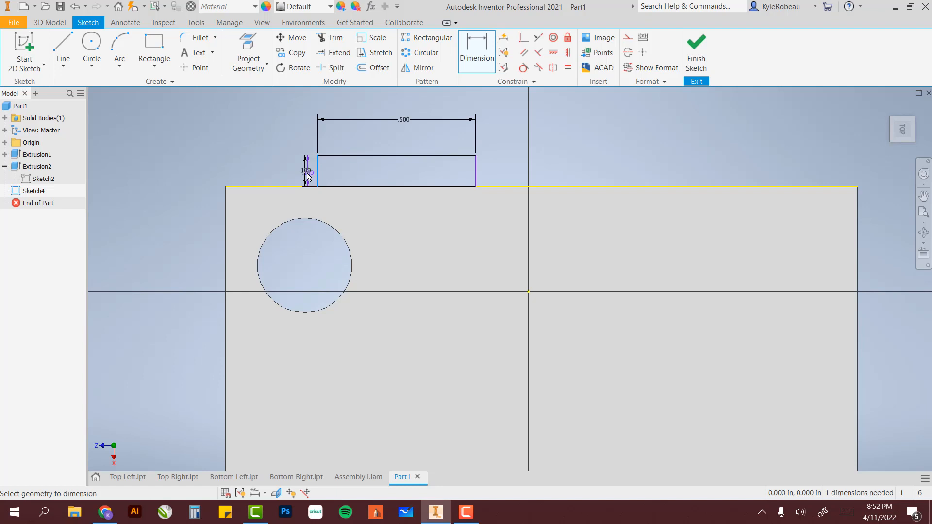
{"action": "left_click", "coordinate": [226, 201]}
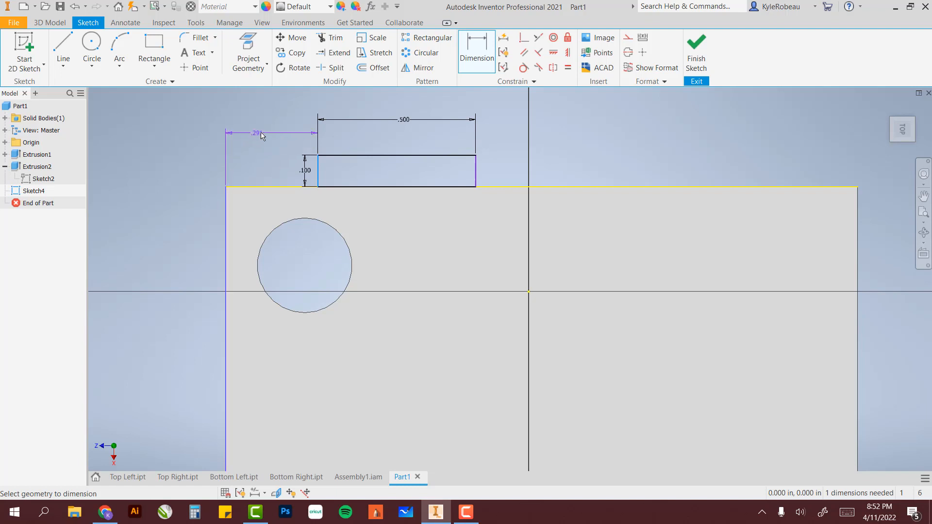
{"action": "left_click", "coordinate": [267, 131]}
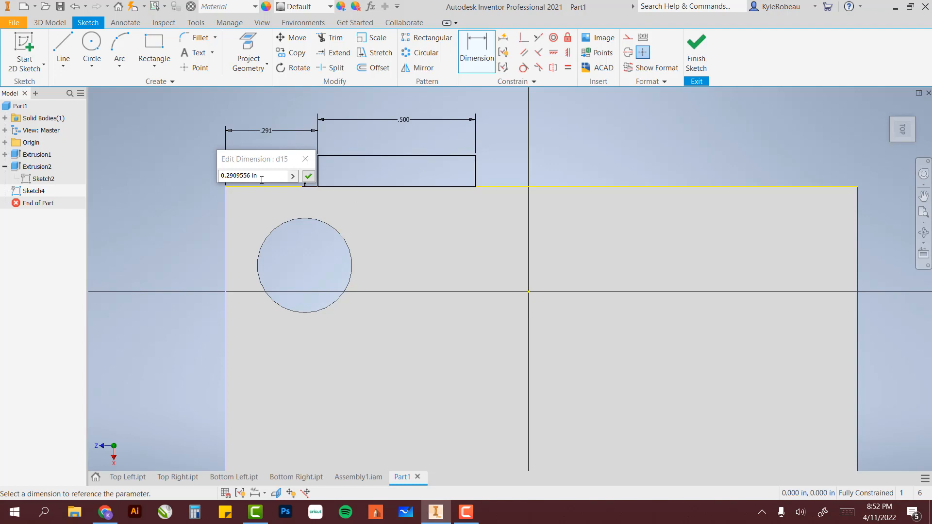
{"action": "left_click_drag", "start_coordinate": [268, 175], "coordinate": [185, 176]}
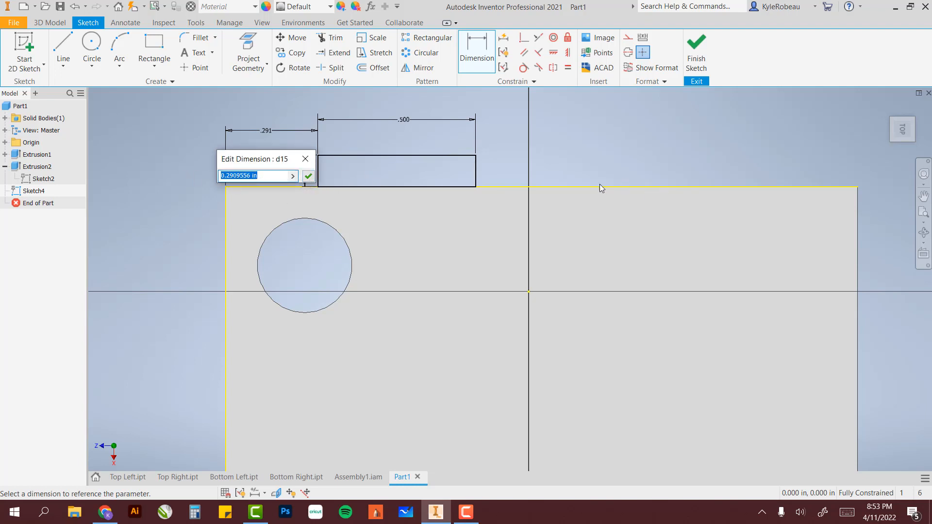
{"action": "type", "text": "1.5/2"}
{"action": "key", "text": "Return"}
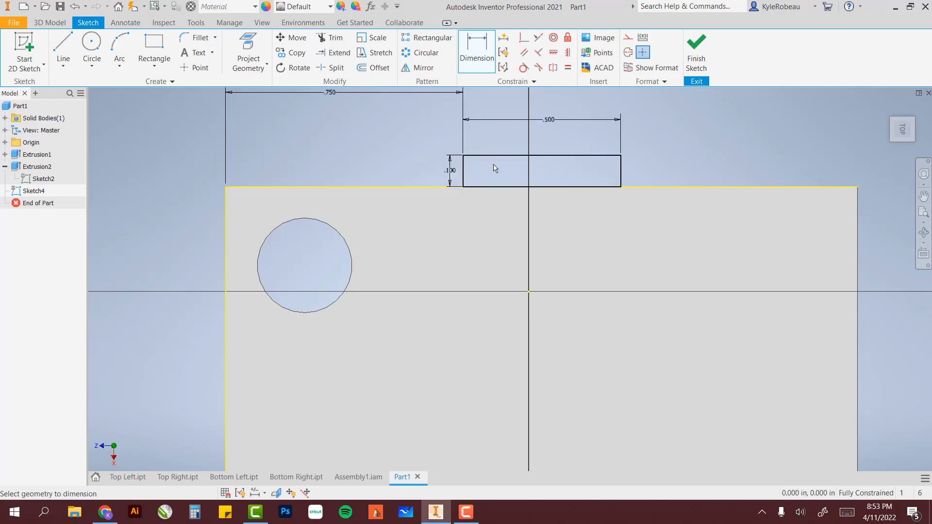